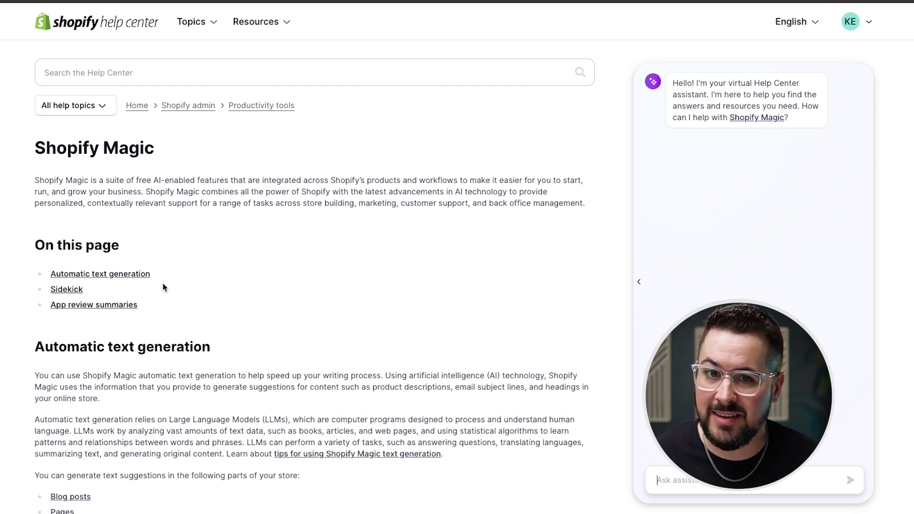
- Open the OKC Circle product's edit page from the Products list
scroll(181, 293, down, 3)
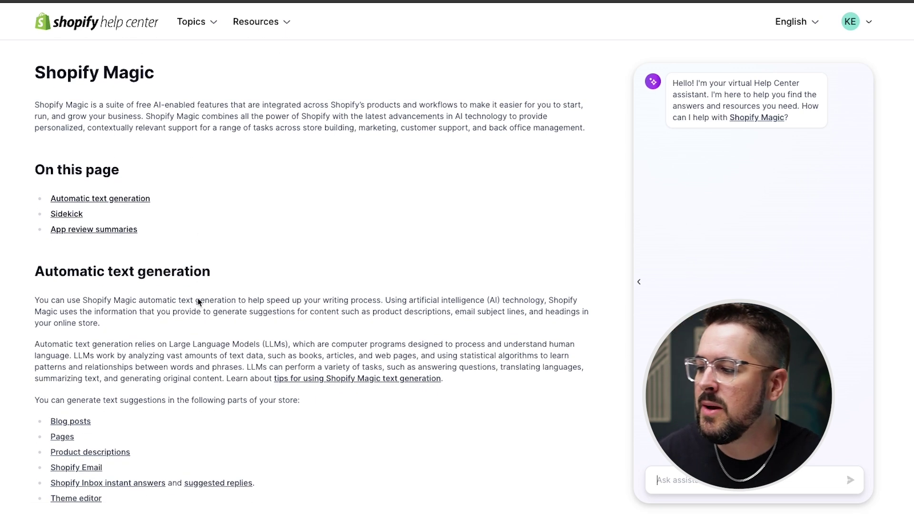
scroll(192, 300, down, 2)
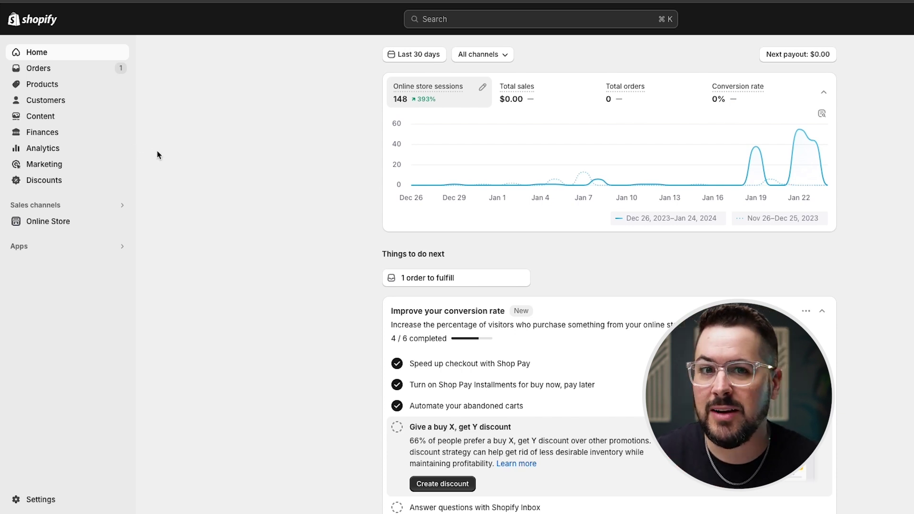
click(61, 89)
scroll(235, 269, down, 1)
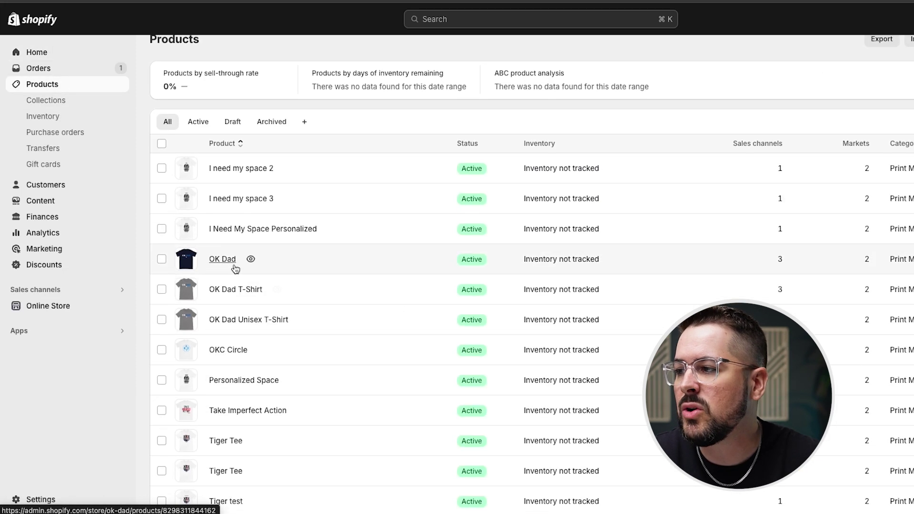
click(229, 352)
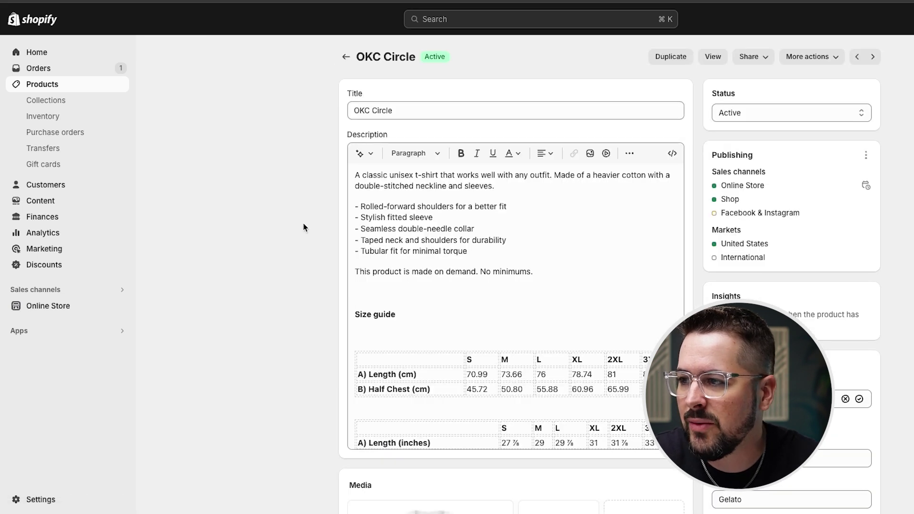
scroll(476, 295, down, 5)
scroll(642, 369, up, 4)
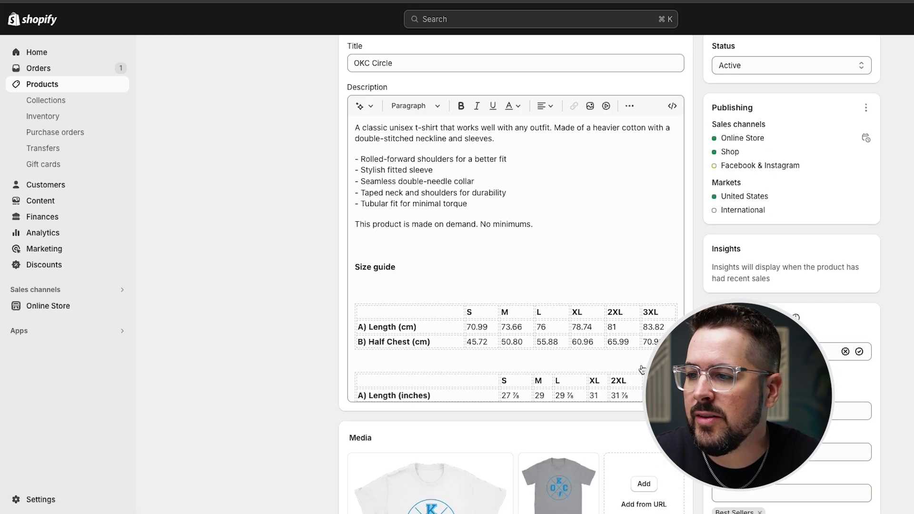
scroll(642, 369, up, 1)
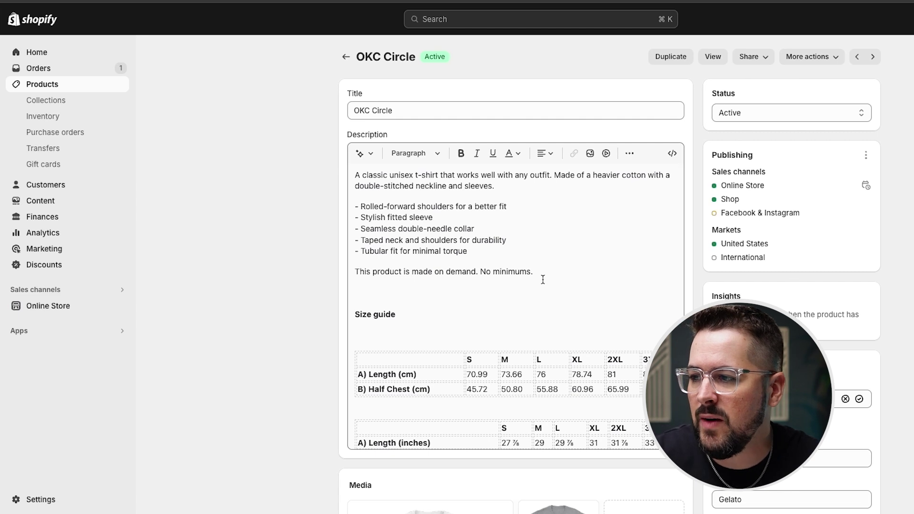
- Delete the existing intro paragraphs from the OKC Circle description
drag(534, 272, 297, 173)
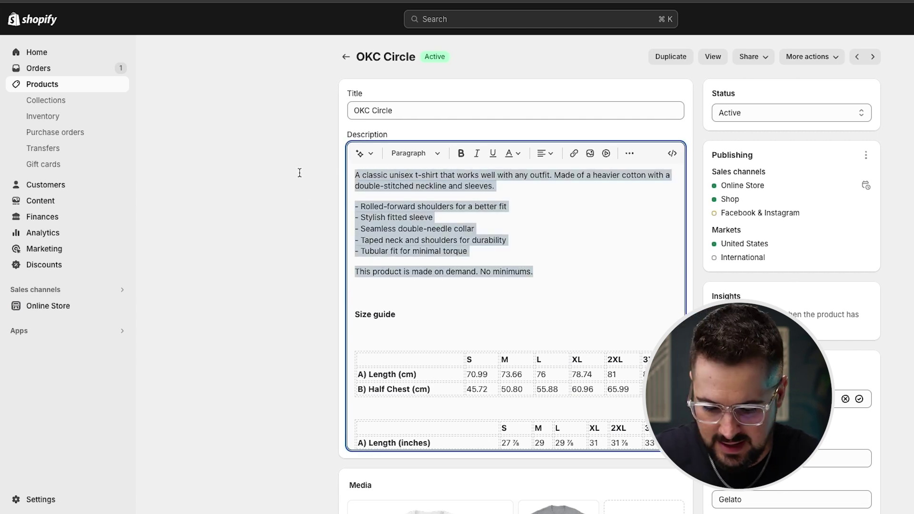
key(ctrl+v)
drag(549, 275, 360, 174)
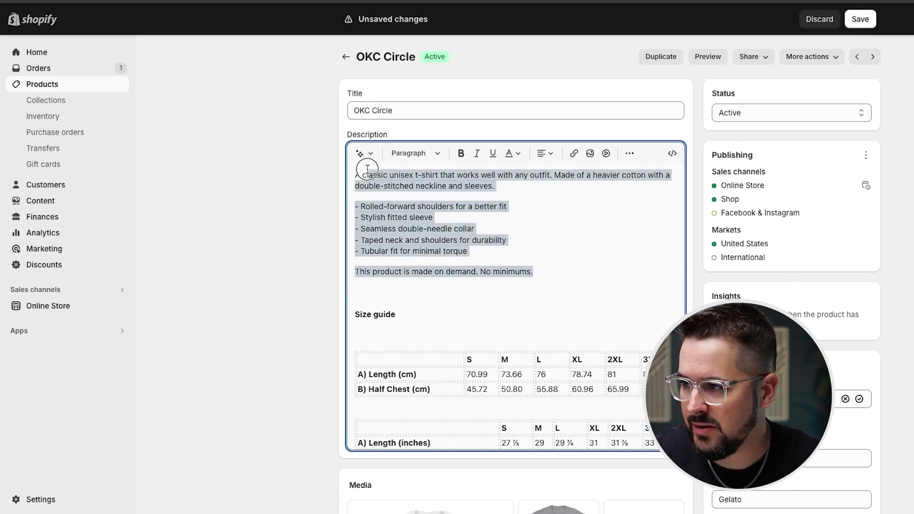
key(BackSpace)
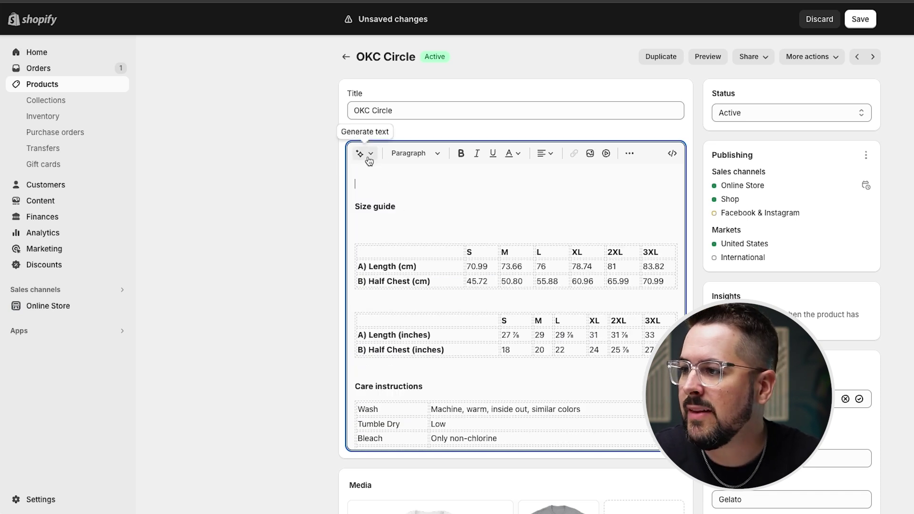
- Generate a Playful-tone description from keywords like super soft, unisex, easy returns
click(364, 153)
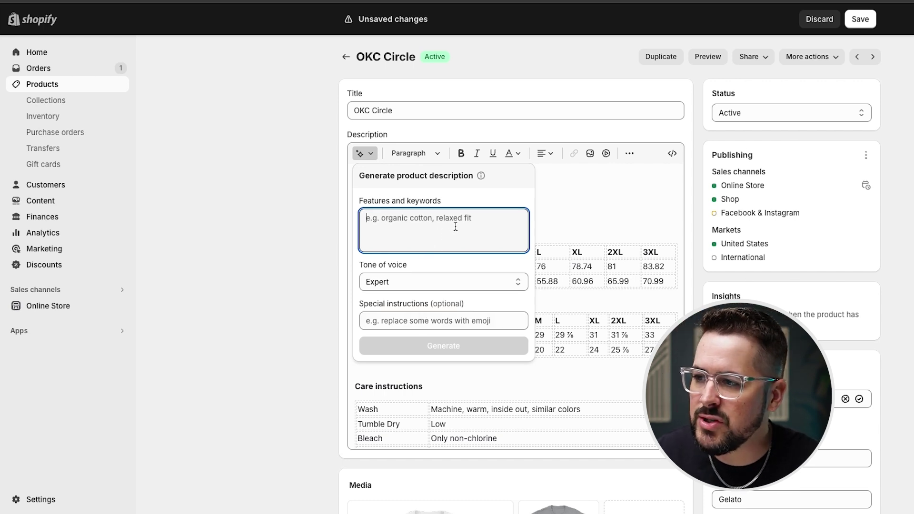
text(super soft, fits both men and wom)
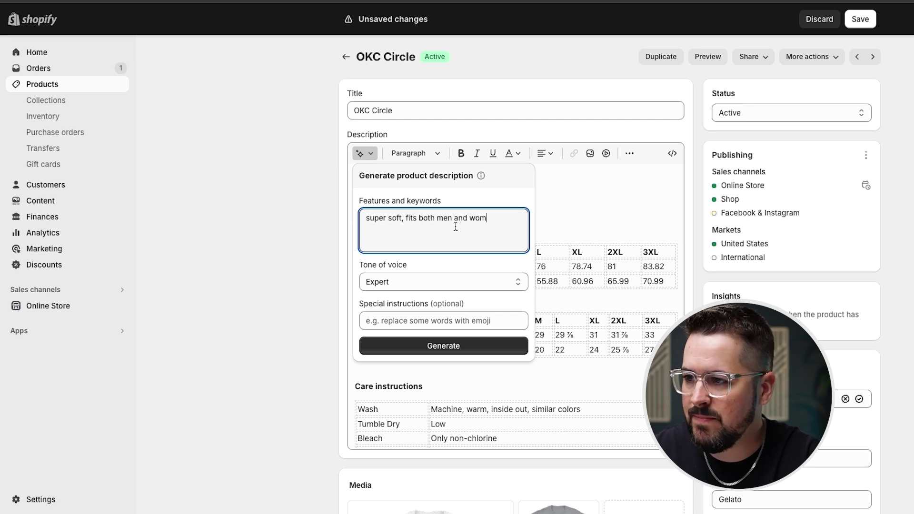
text(x, fast shipping, easy returns)
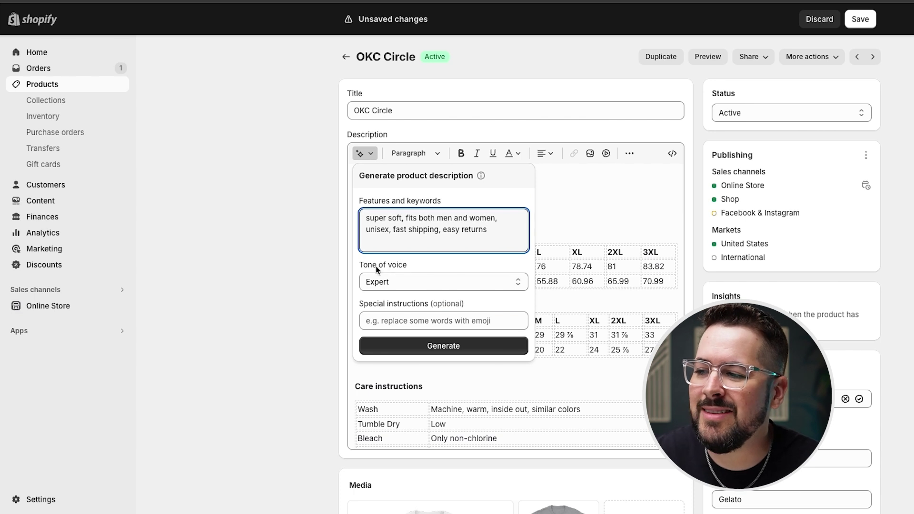
click(510, 283)
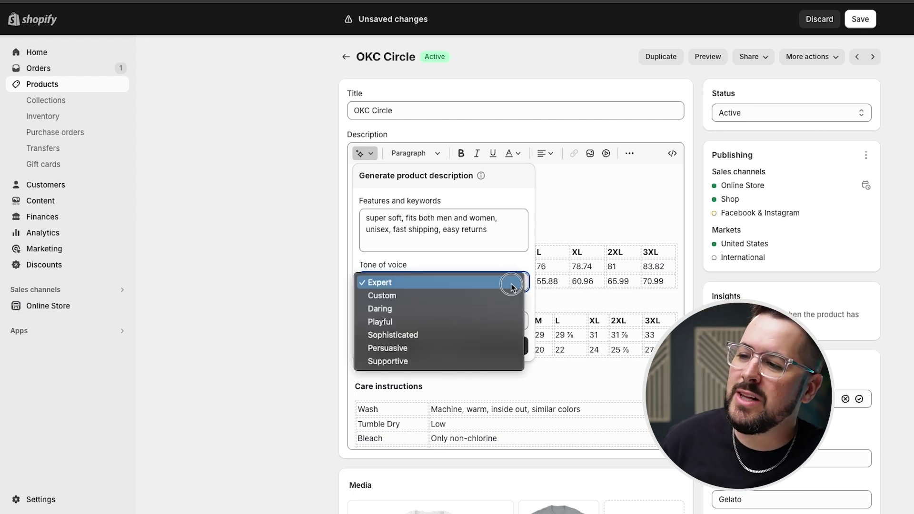
click(511, 328)
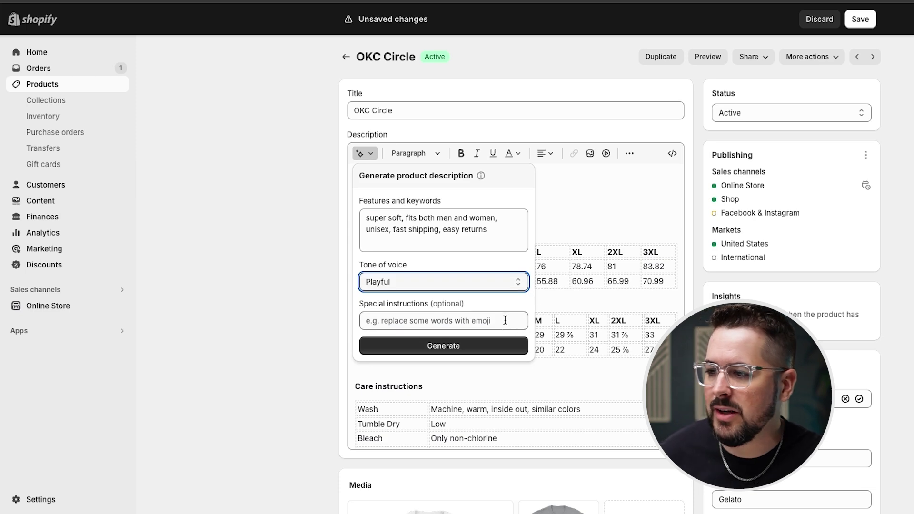
click(469, 351)
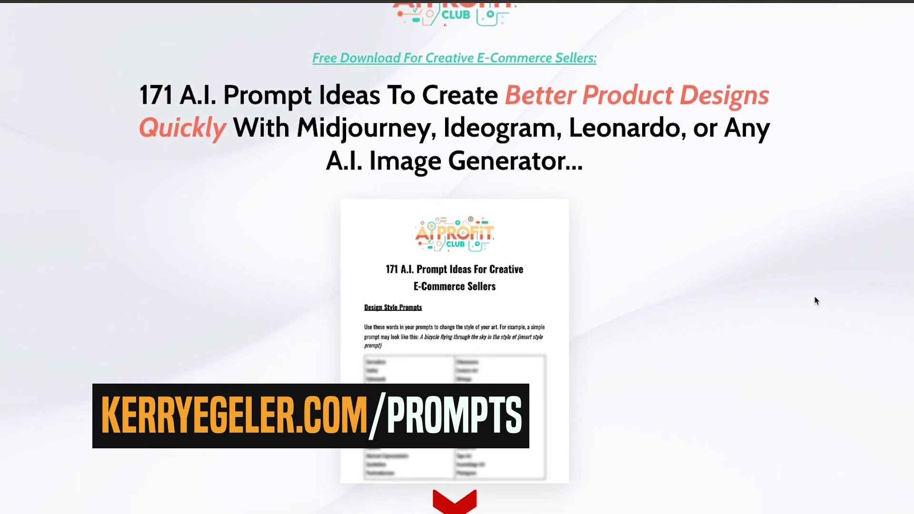
scroll(816, 301, down, 1)
scroll(816, 301, down, 1)
scroll(816, 300, down, 2)
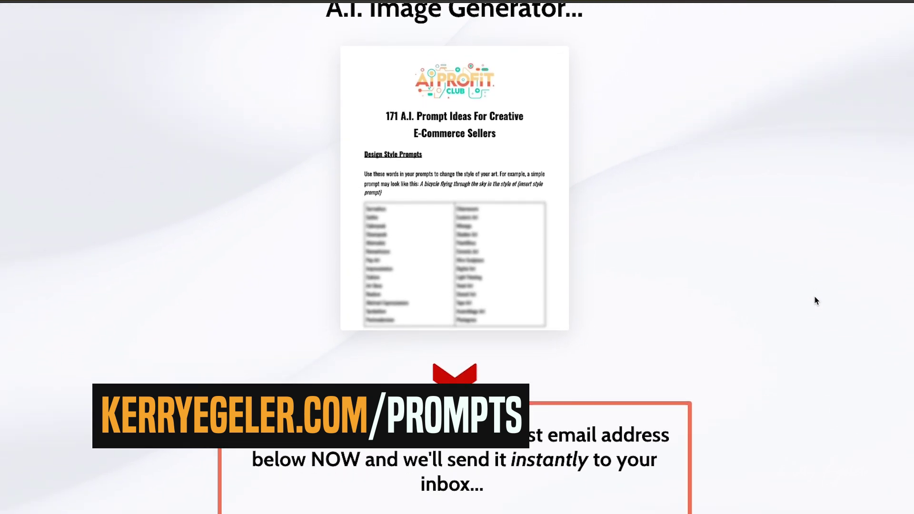
scroll(816, 300, down, 2)
scroll(816, 301, down, 1)
scroll(816, 301, down, 1)
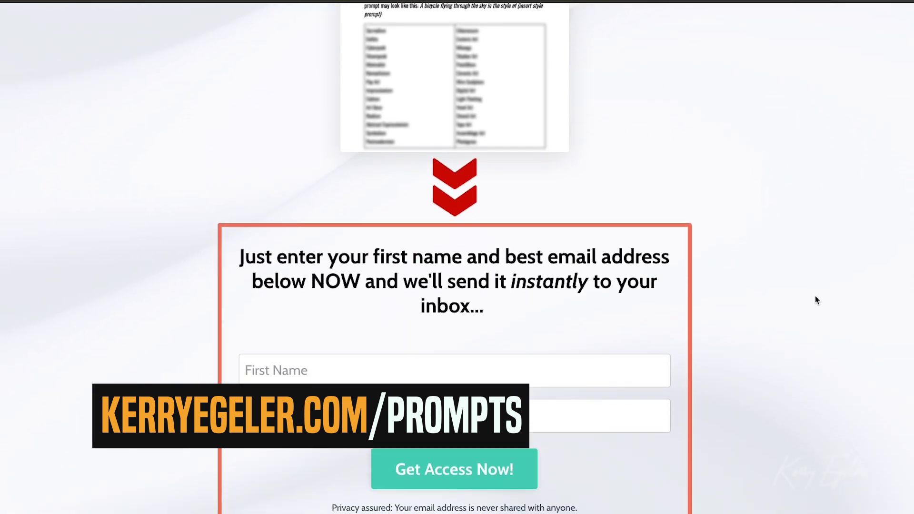
scroll(816, 301, down, 1)
scroll(816, 301, down, 1)
scroll(816, 299, down, 2)
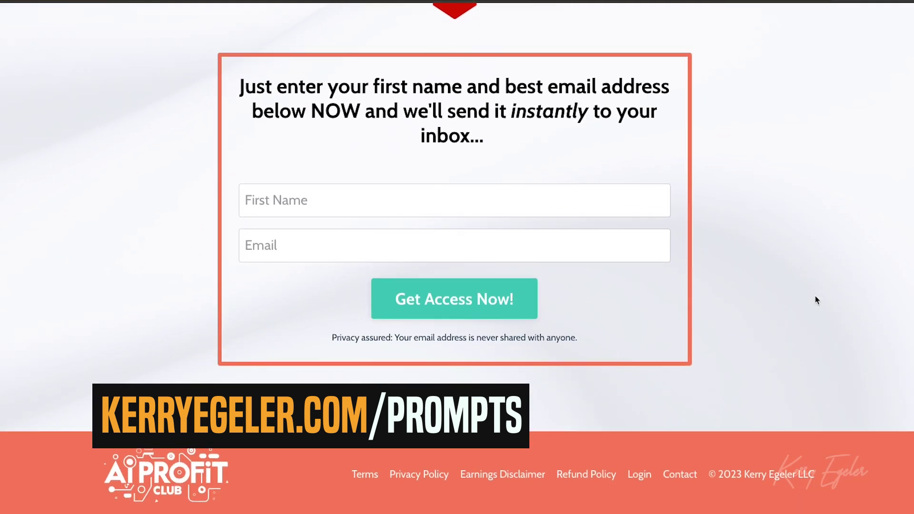
scroll(816, 300, up, 2)
scroll(816, 299, up, 2)
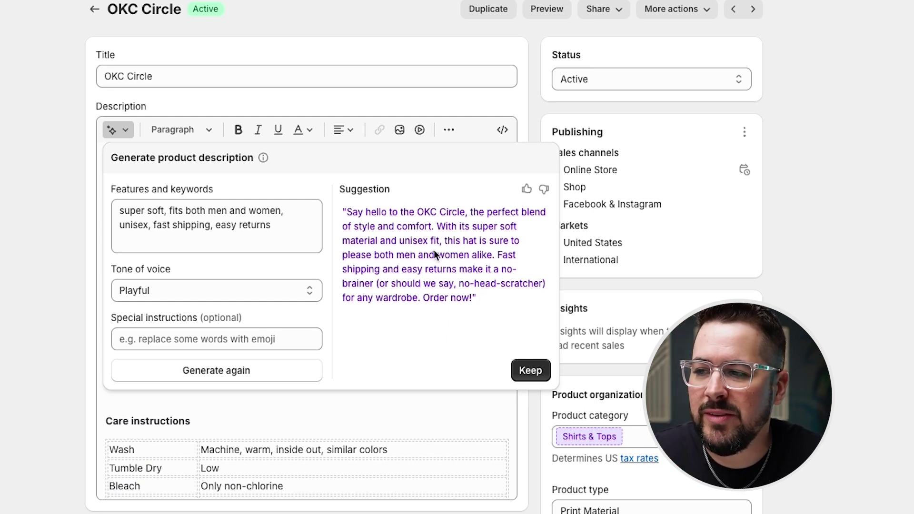
- Regenerate the suggestion with a t-shirt keyword, then again in a Persuasive tone
click(286, 227)
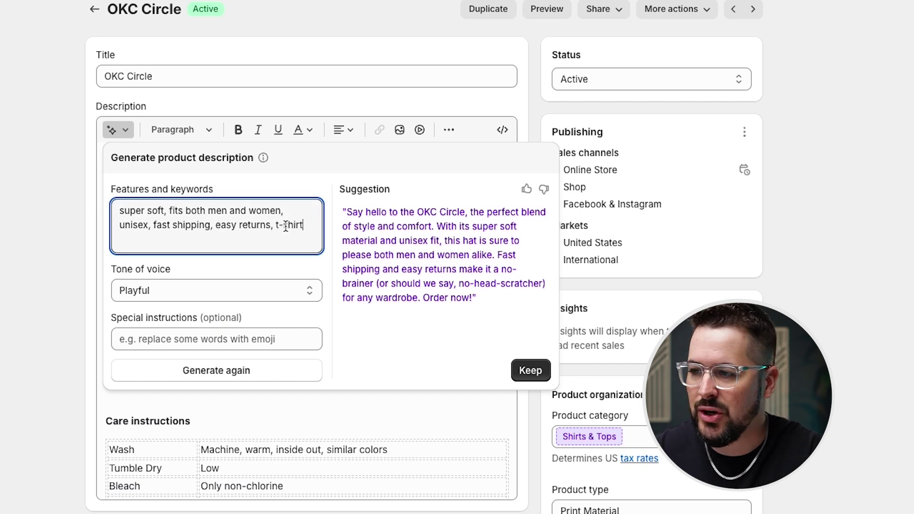
click(263, 373)
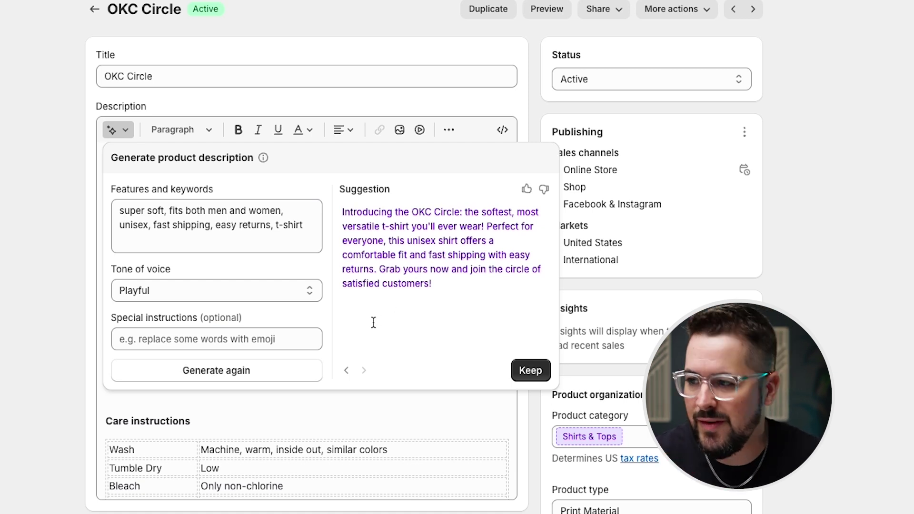
click(273, 291)
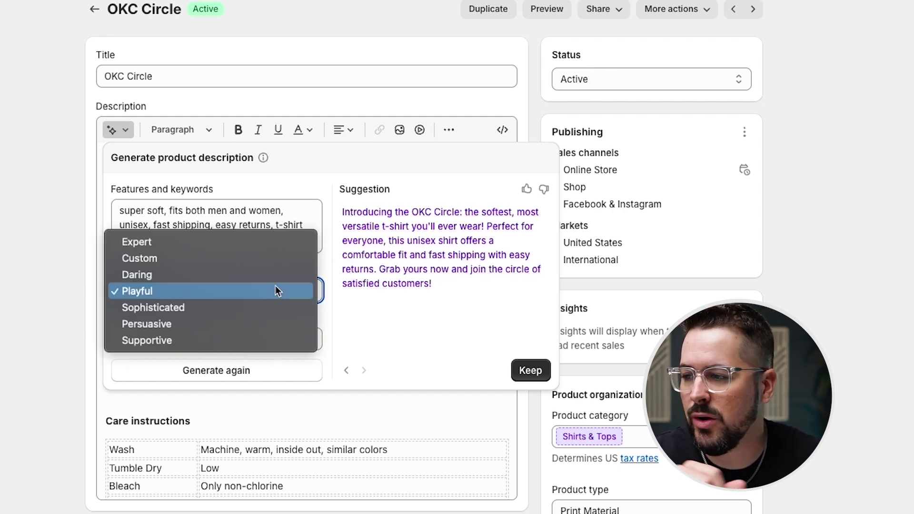
click(268, 324)
click(268, 376)
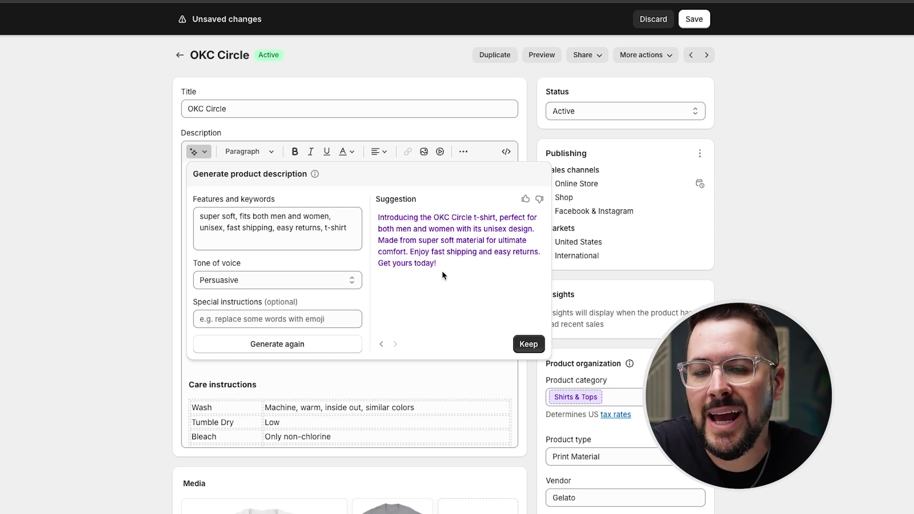
- Review the 'Get yours today!' closing line, then close the generator without keeping it
drag(439, 265, 376, 265)
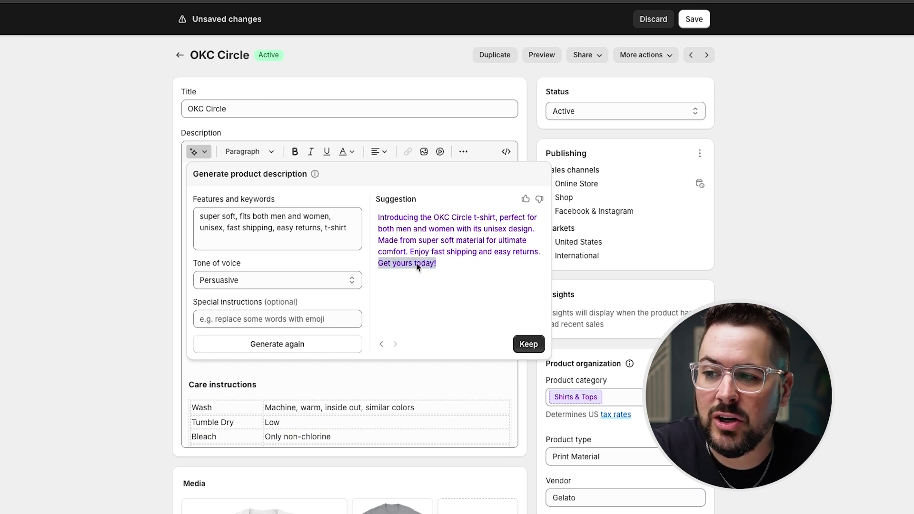
click(472, 268)
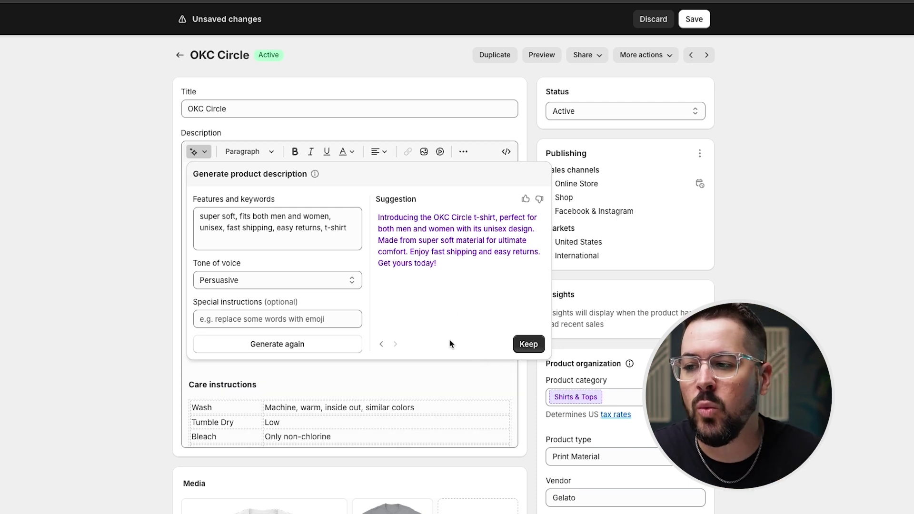
click(461, 373)
- Select the 'If you love OKC' opening paragraph and bring up its Rephrase/Extend/Simplify options
click(228, 170)
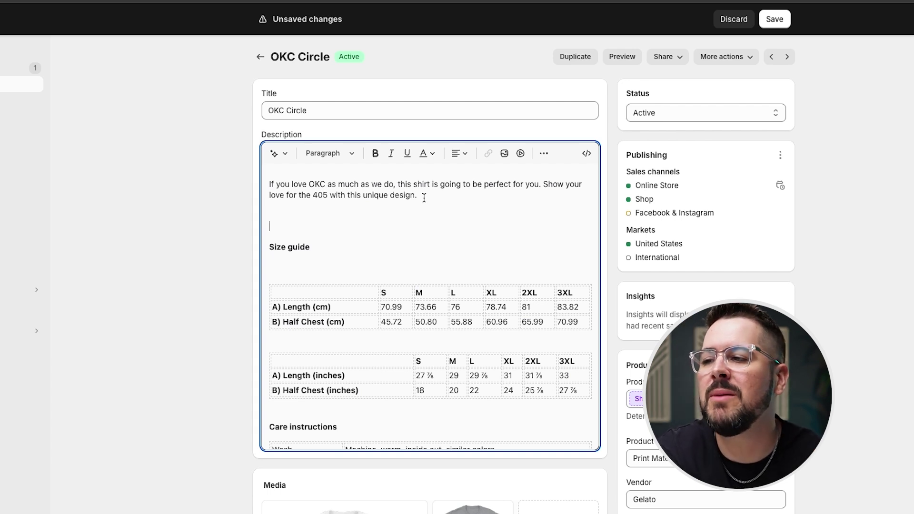
drag(428, 197, 259, 184)
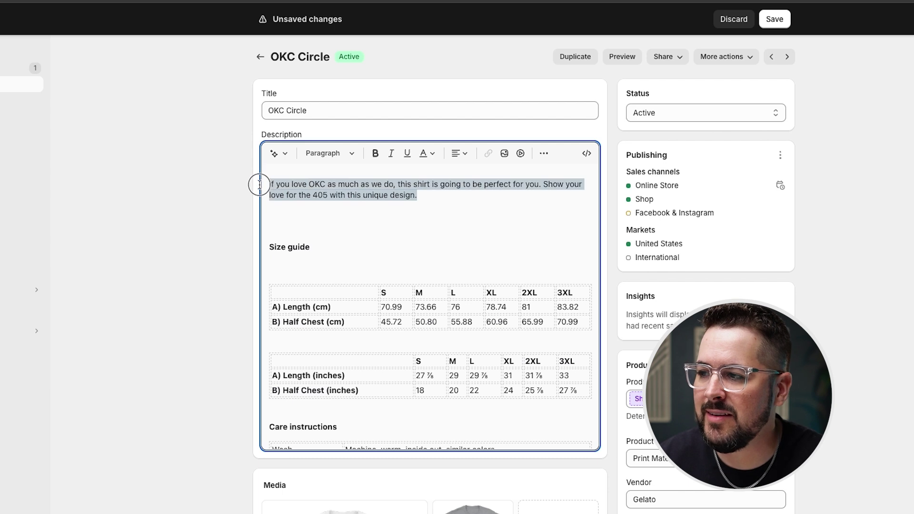
click(286, 157)
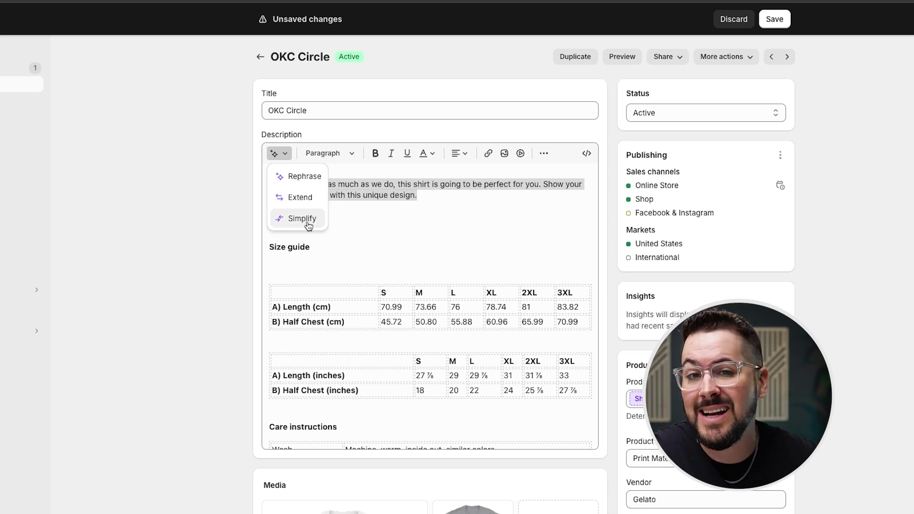
- Extend the opening paragraph in a Sophisticated tone and keep the result
click(304, 198)
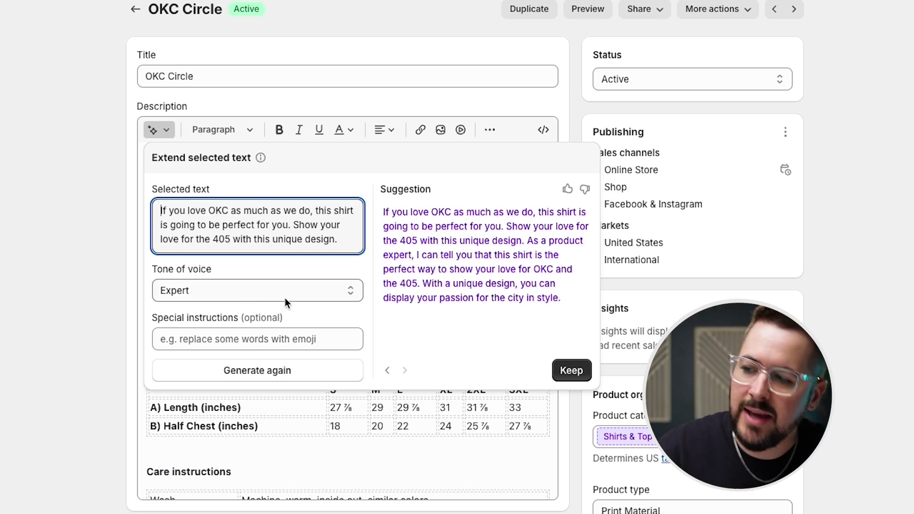
click(232, 295)
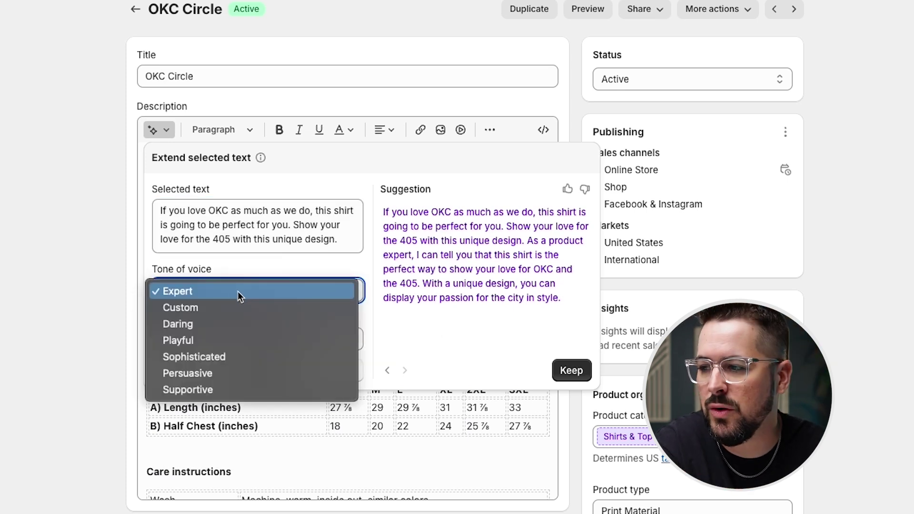
click(256, 361)
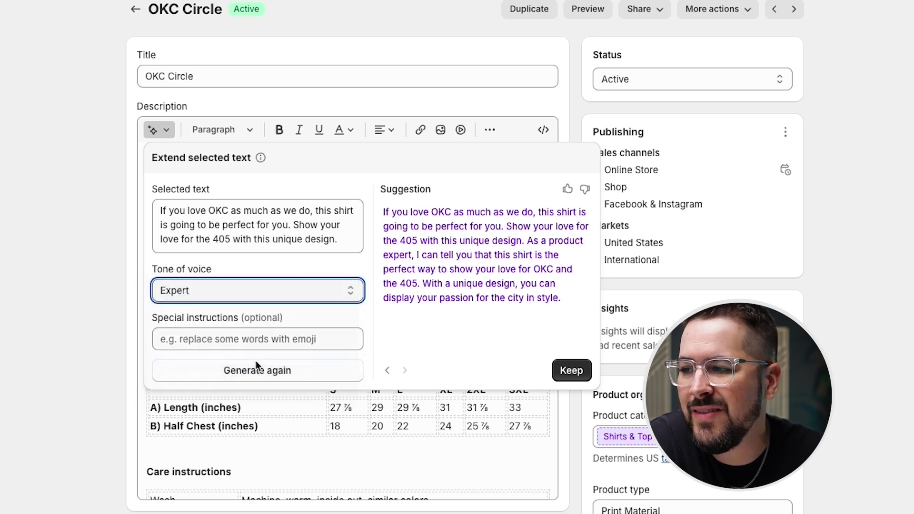
click(280, 379)
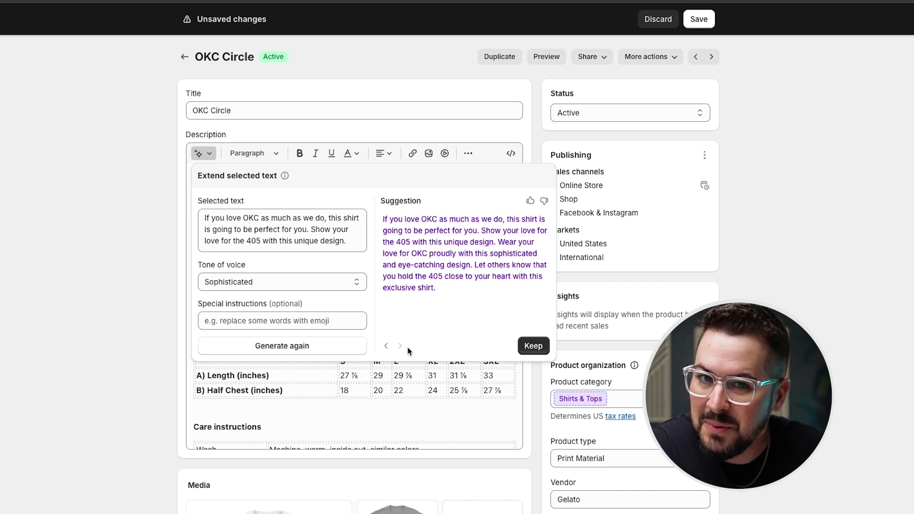
click(533, 346)
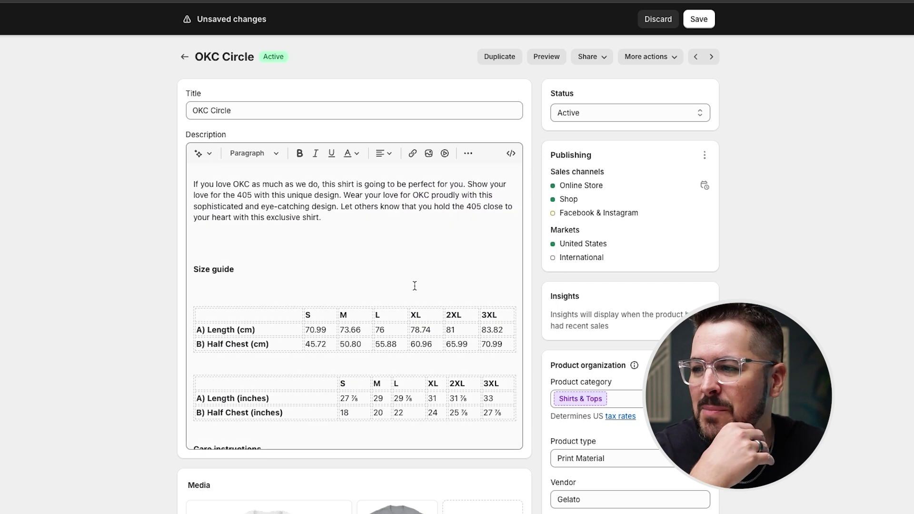
- Rephrase the opening paragraph in a Playful tone and keep the 'If you're an OKC fan like us' version
drag(322, 219, 177, 185)
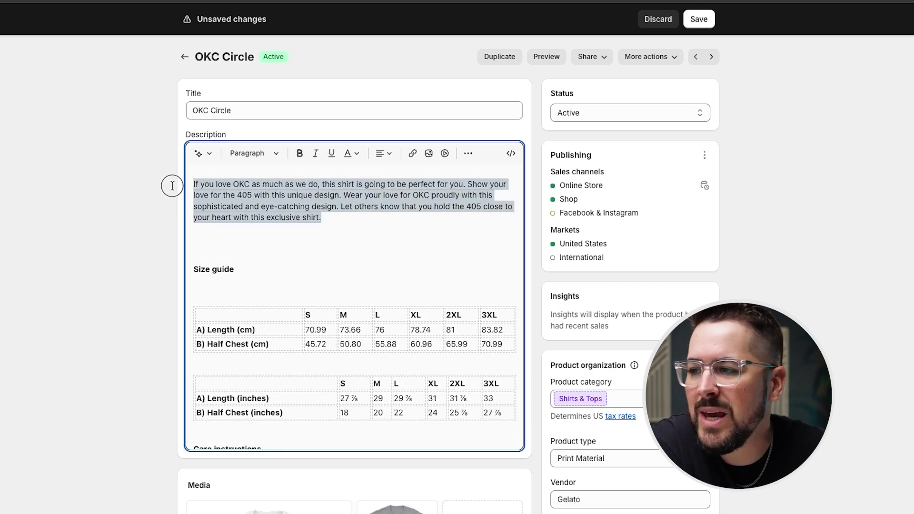
click(210, 155)
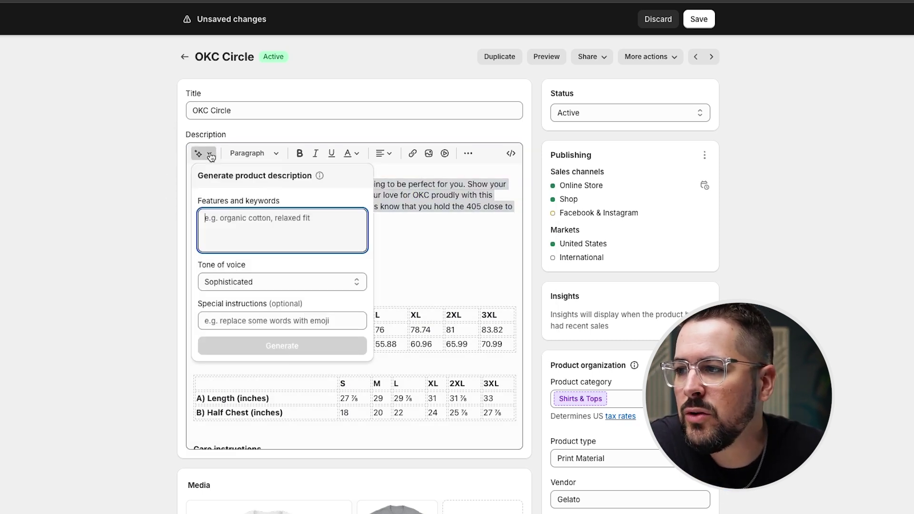
click(511, 259)
drag(322, 218, 162, 189)
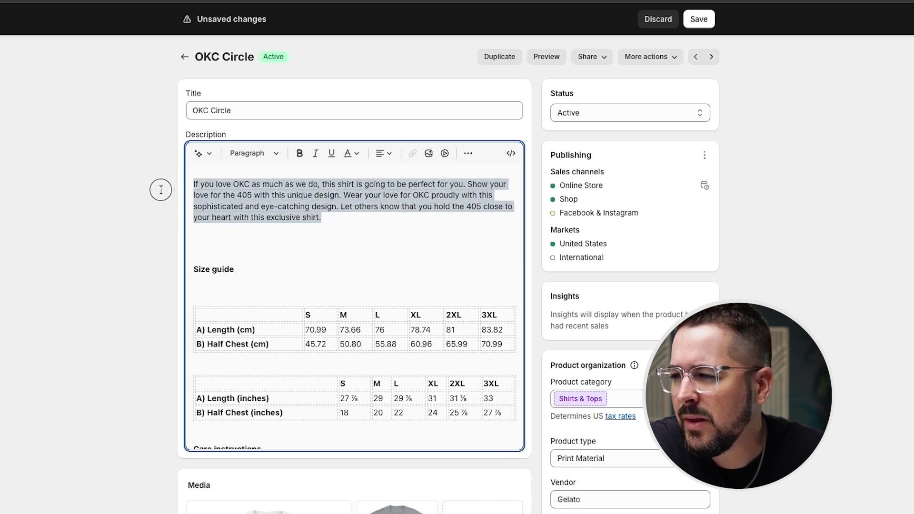
click(205, 157)
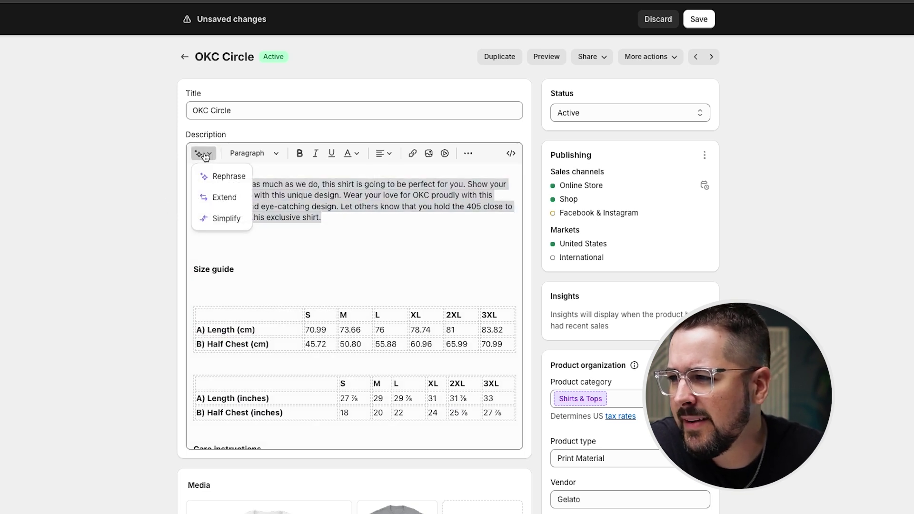
click(218, 176)
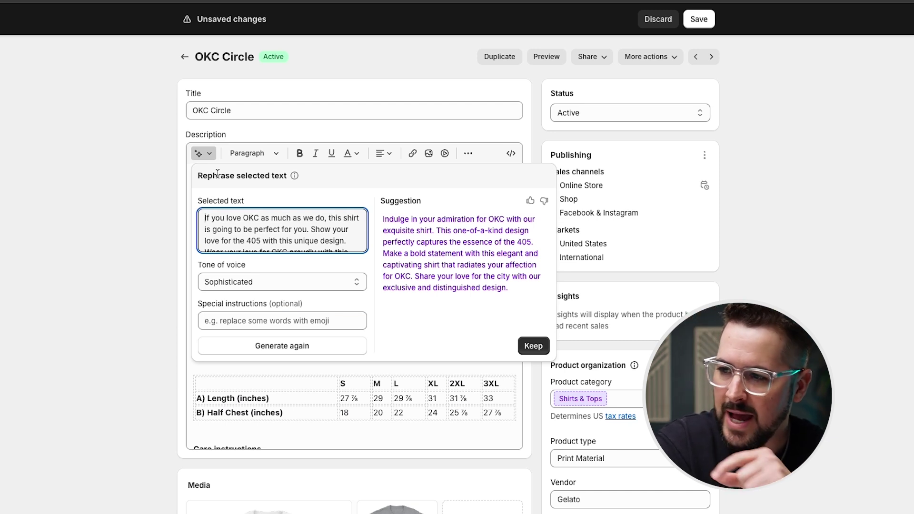
click(321, 286)
click(256, 266)
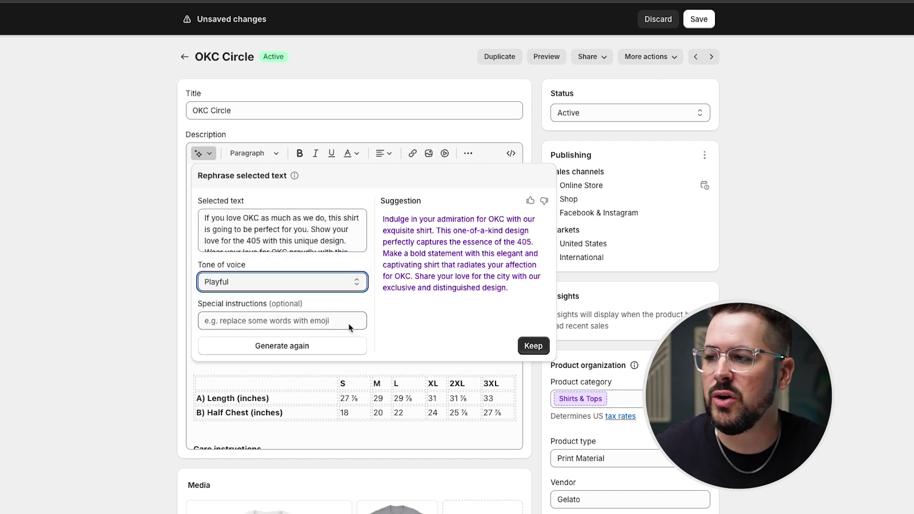
click(317, 349)
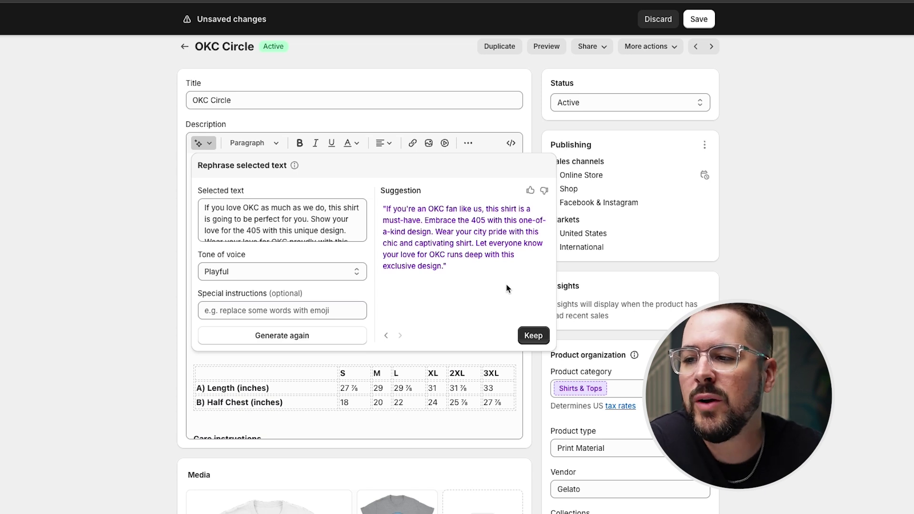
click(539, 338)
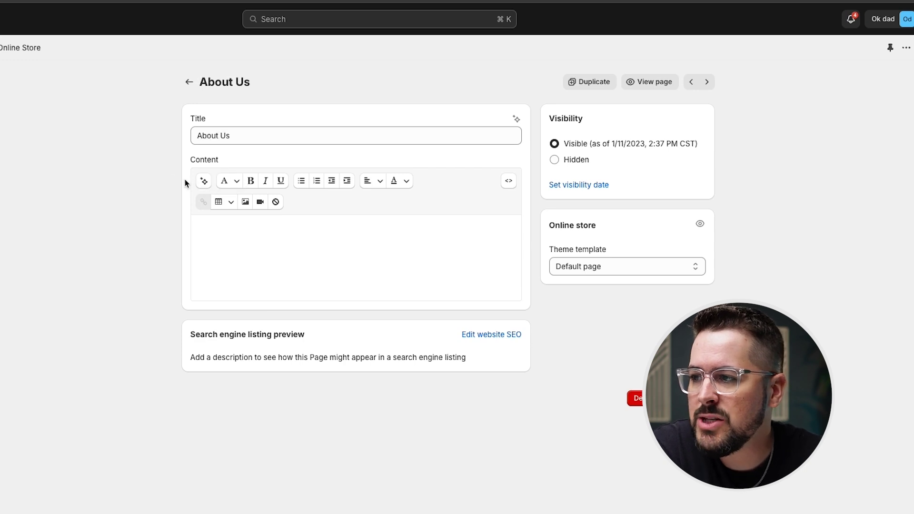
- Launch the Generate page content AI tool from the About Us Content toolbar
click(204, 182)
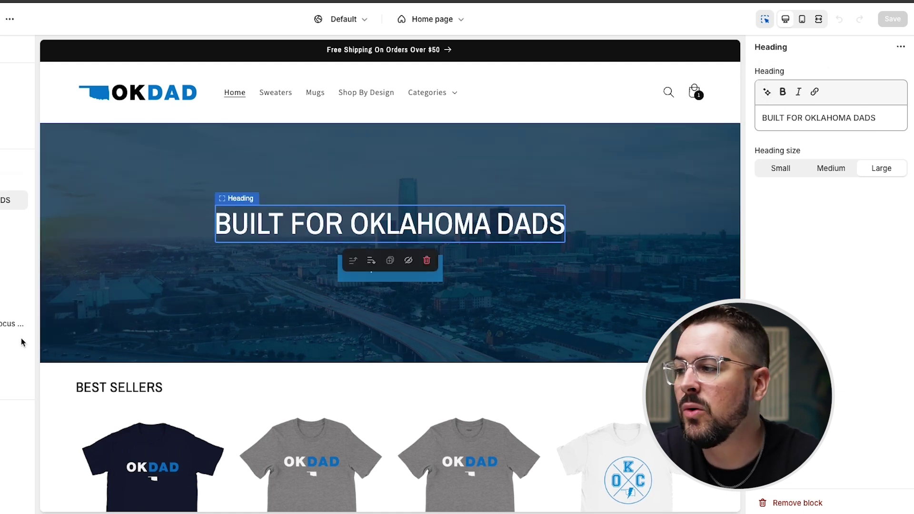
- Open the Best Sellers featured collection settings and dismiss its description generator with tone left at Expert
scroll(64, 346, down, 8)
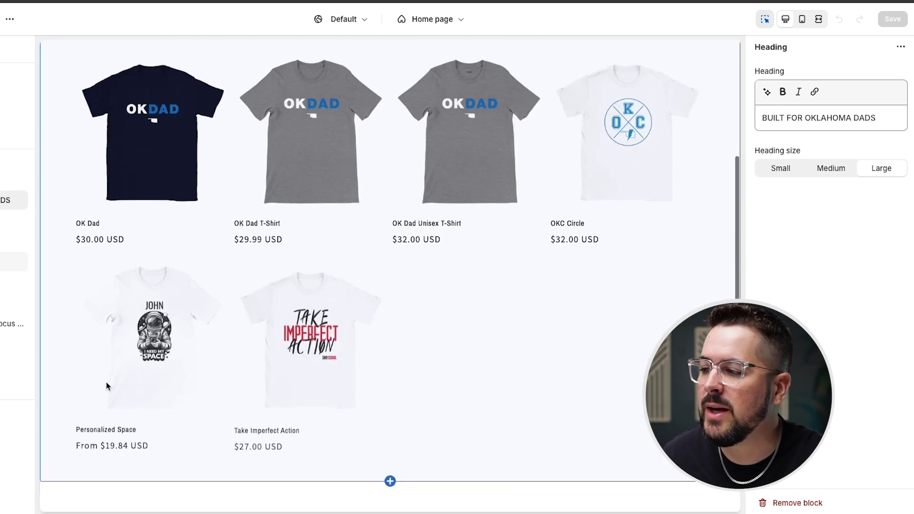
click(66, 277)
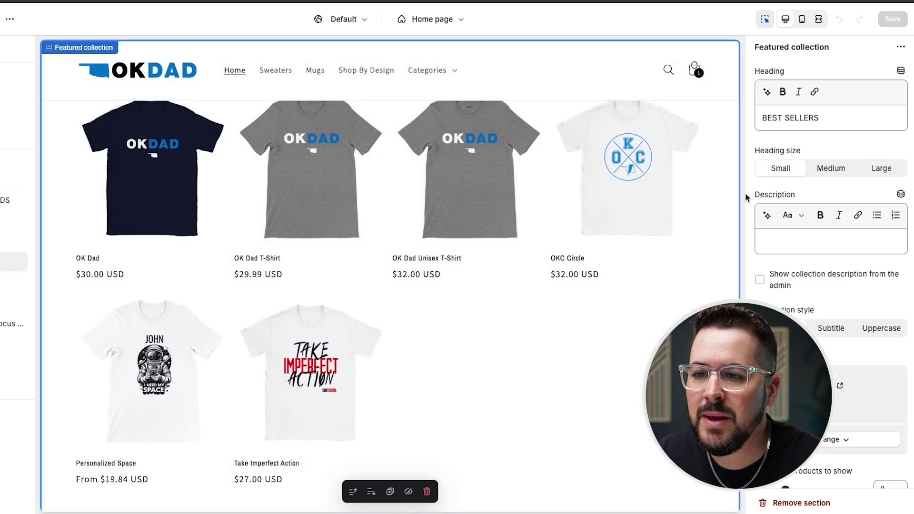
click(768, 216)
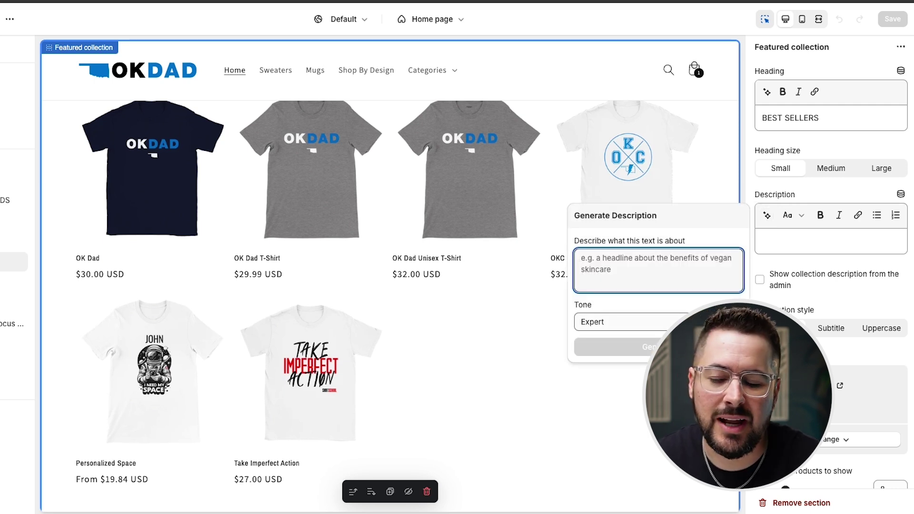
click(628, 322)
click(777, 262)
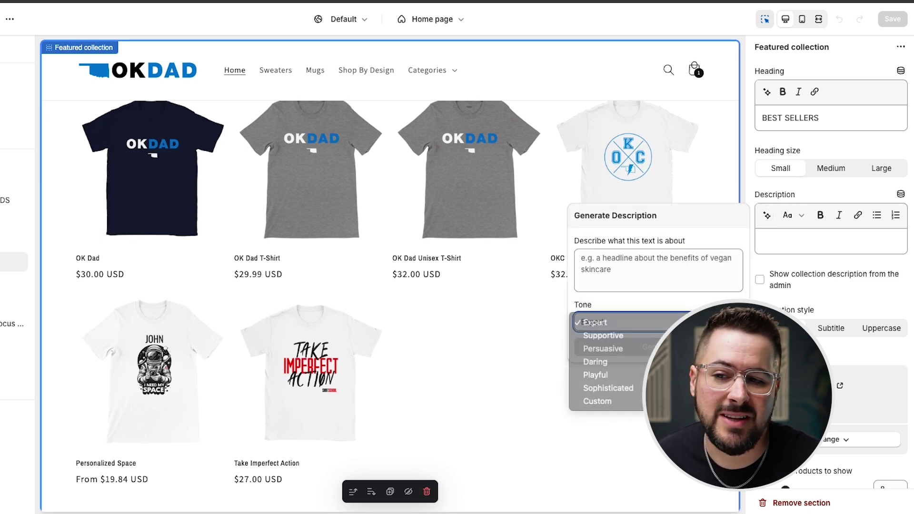
click(900, 269)
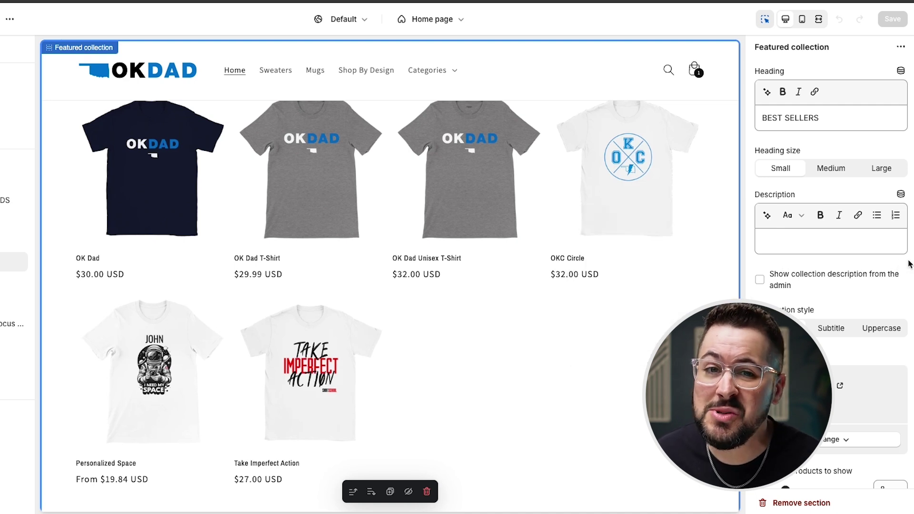